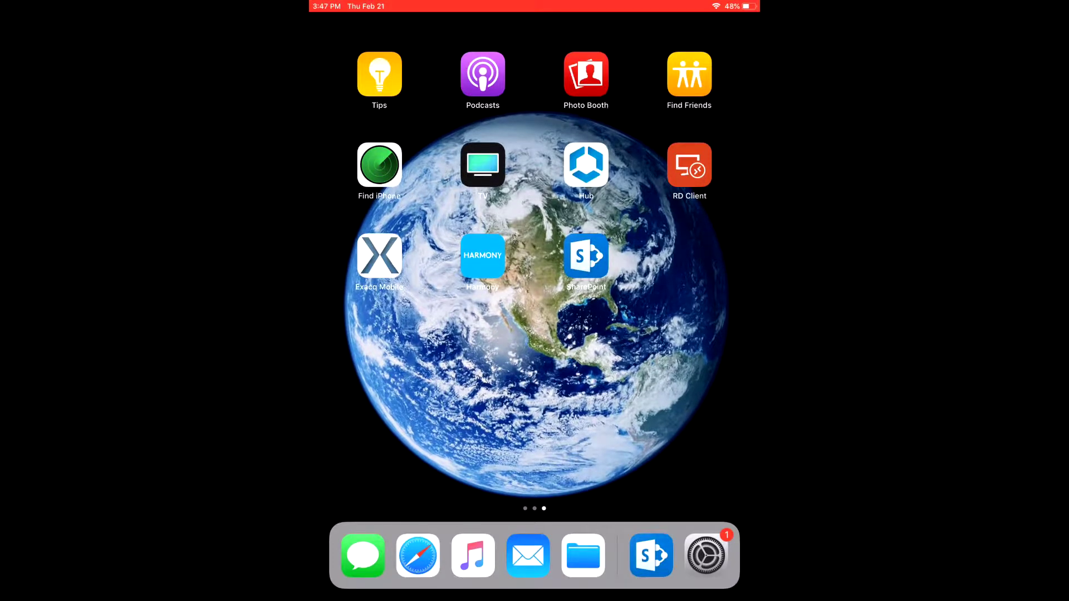
Step: Start a new Exchange account from Settings' Passwords & Accounts Add Account list
click(706, 555)
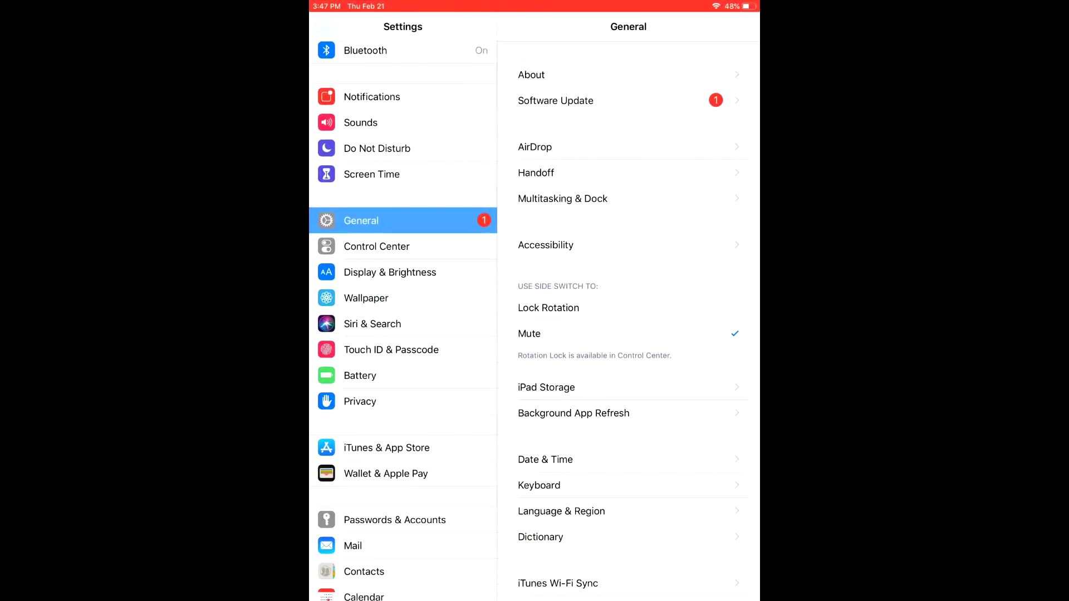
click(394, 519)
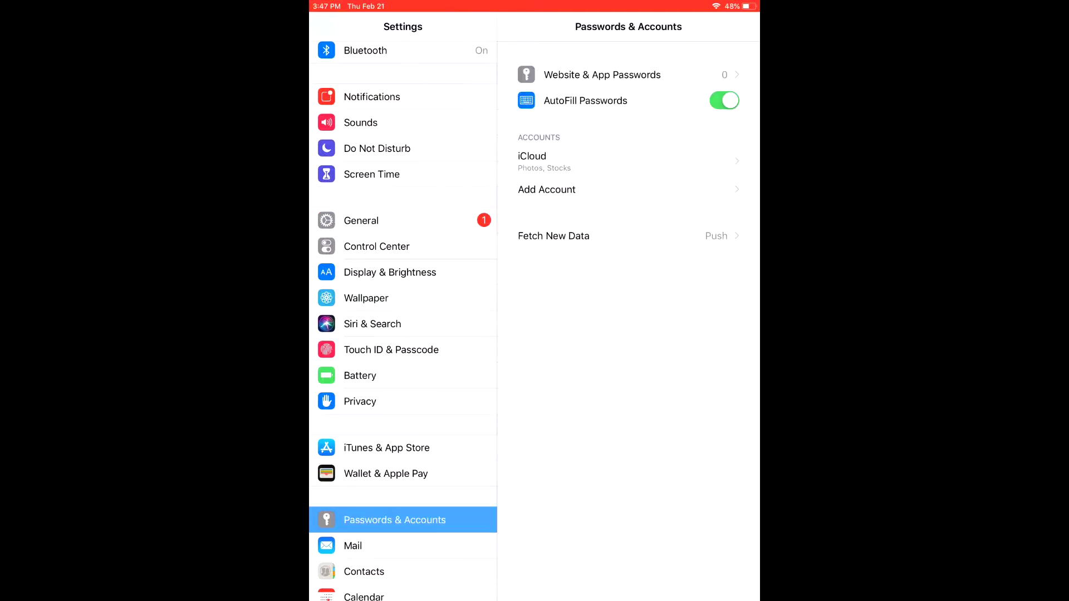
click(546, 190)
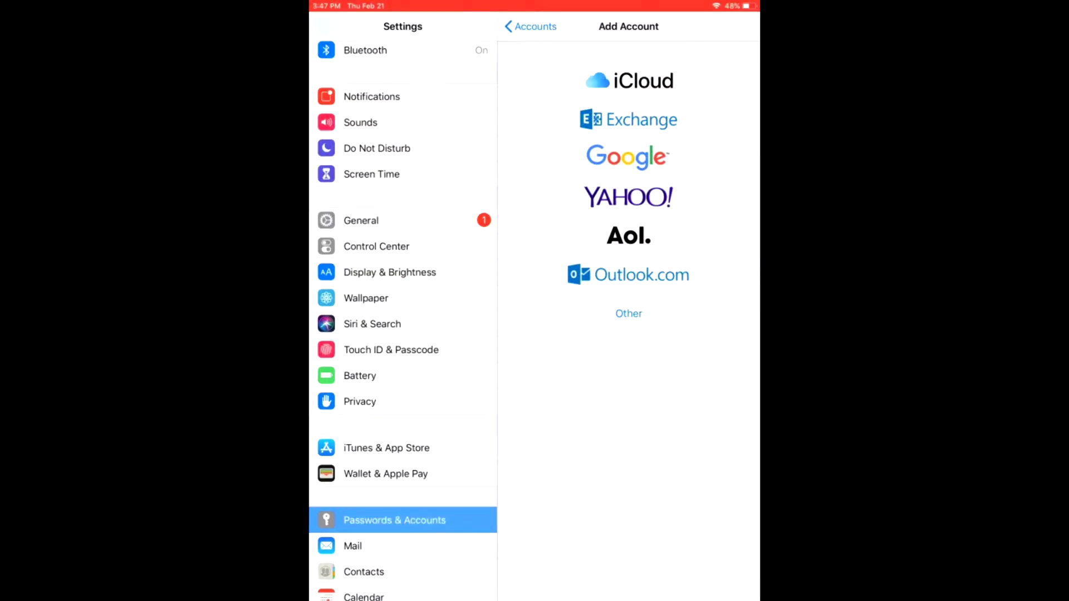
click(627, 119)
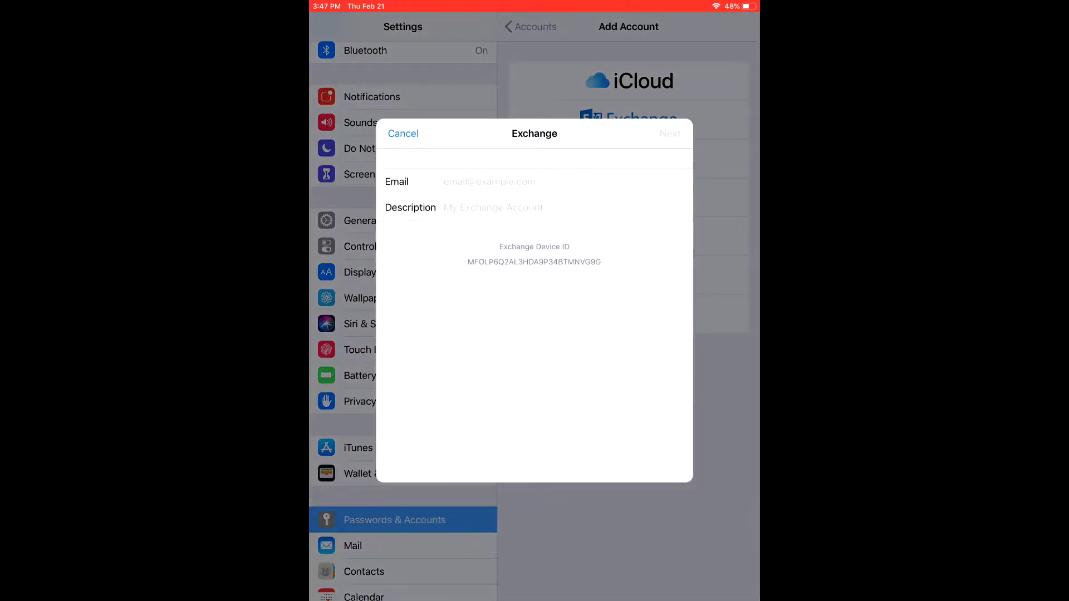
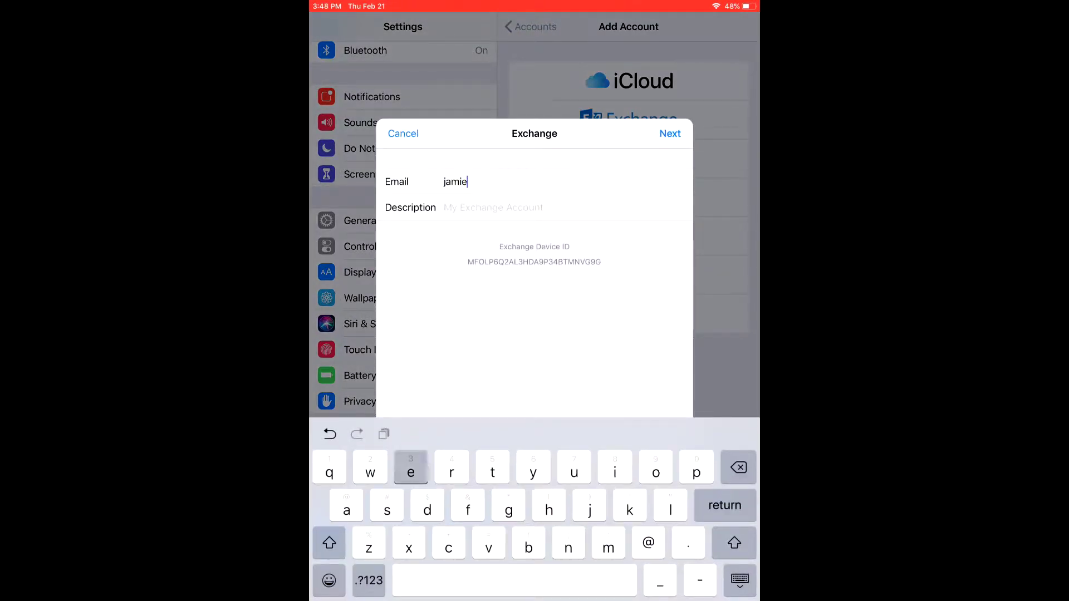
Step: Enter the work email with description 'Exchange' and continue to Microsoft sign-in
key(Return)
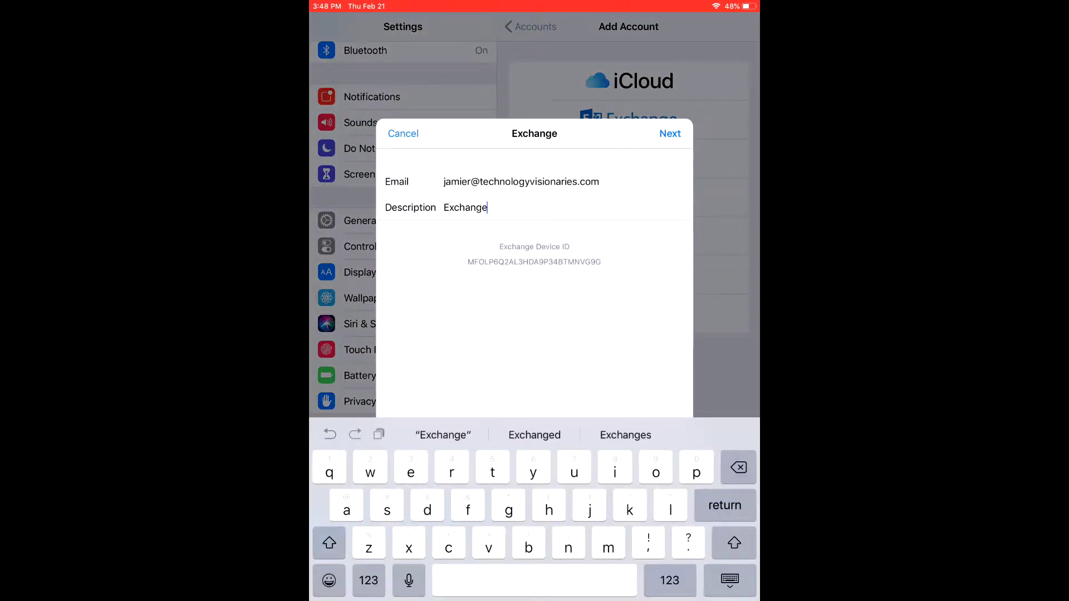
click(670, 134)
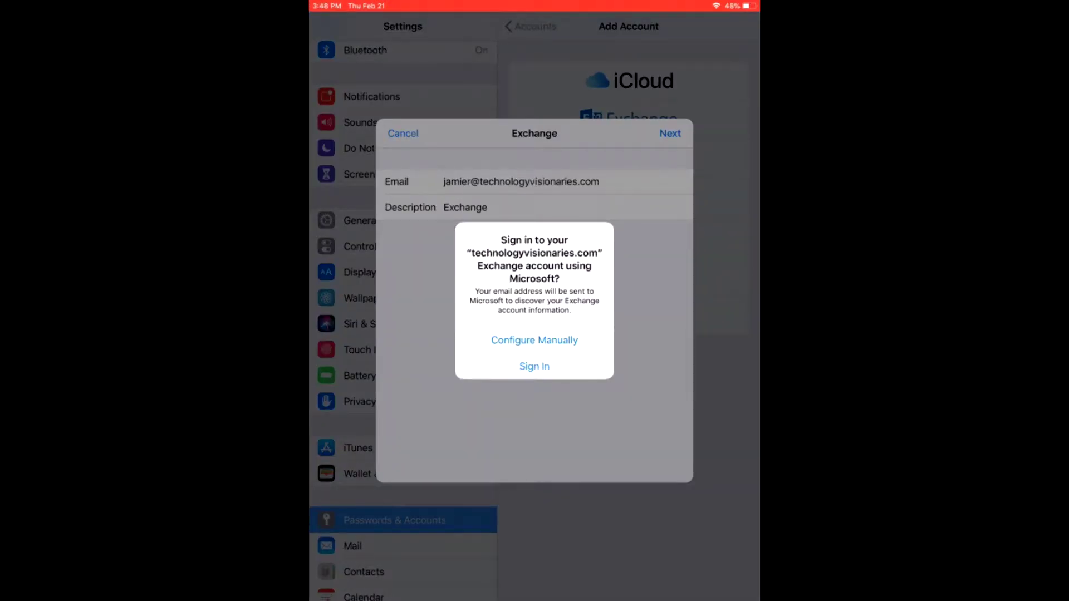
click(533, 366)
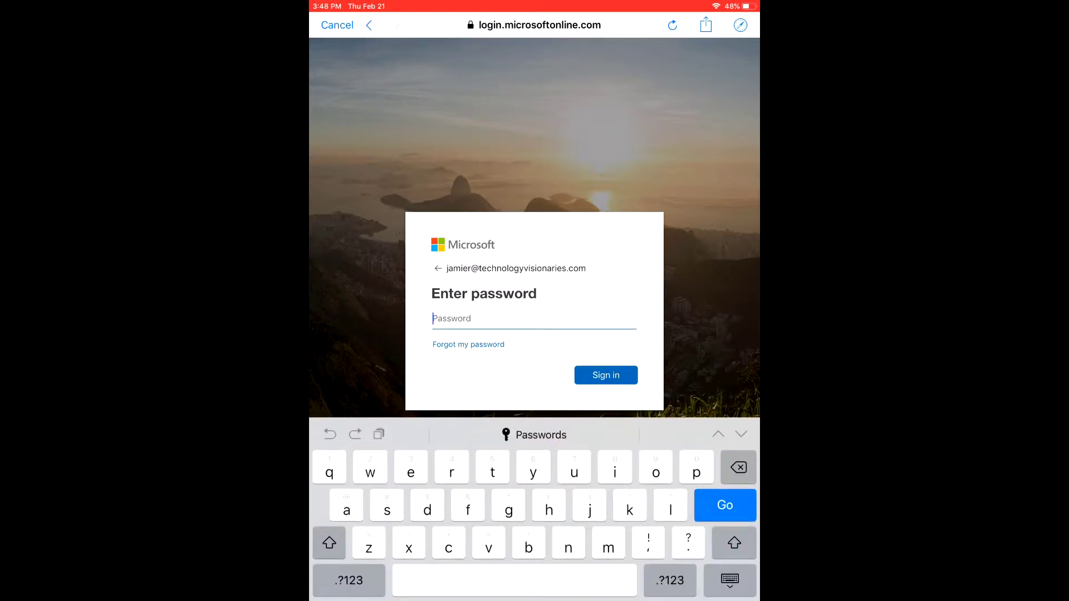
text(********)
Step: Submit the work account password on the Microsoft sign-in page
key(Return)
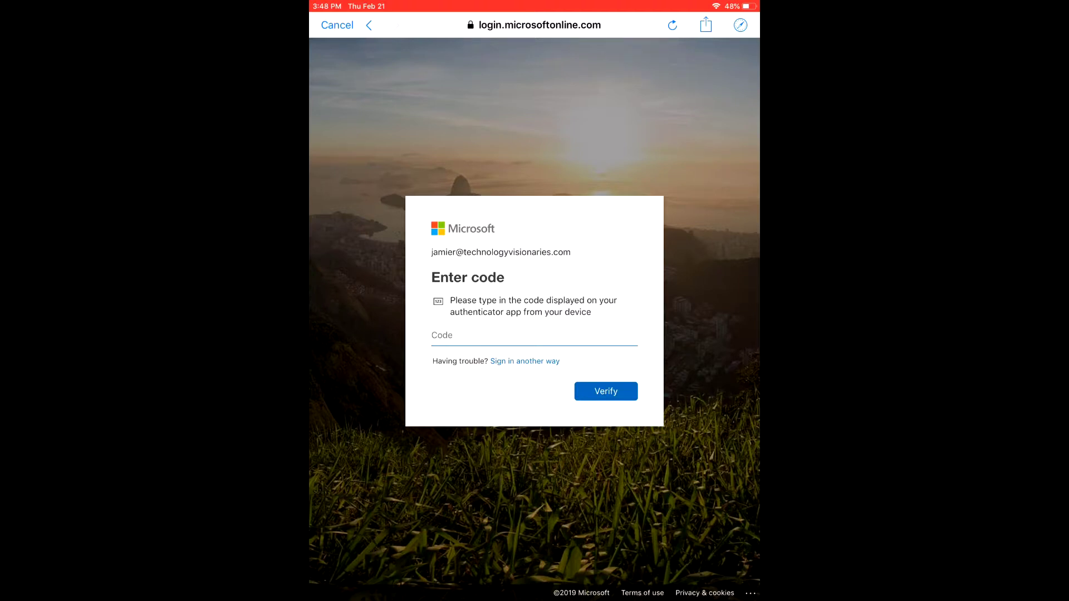
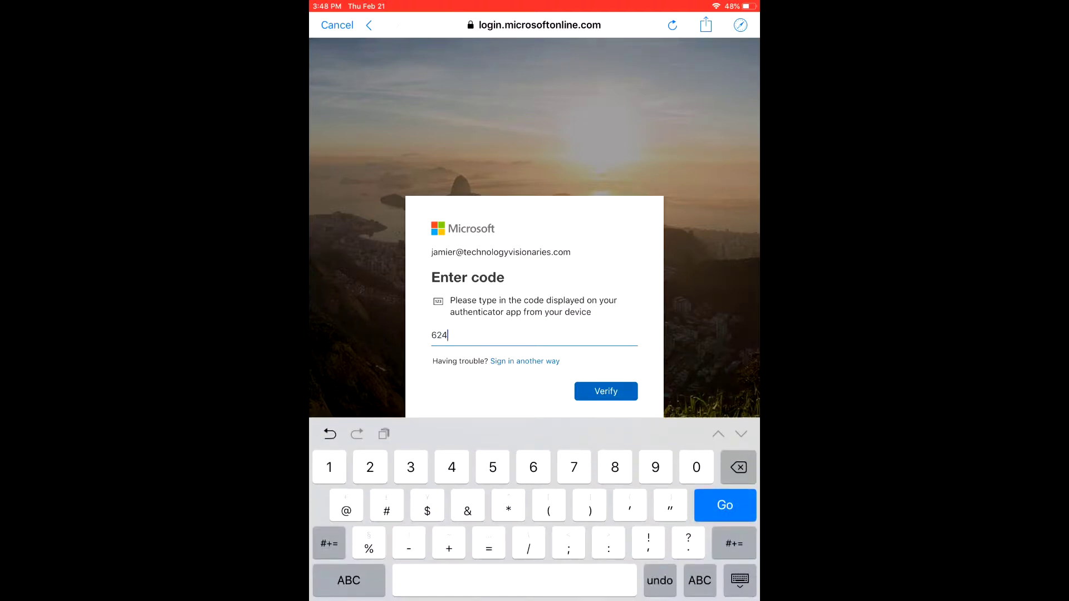
Step: Submit the authenticator verification code to confirm the Exchange account
key(Return)
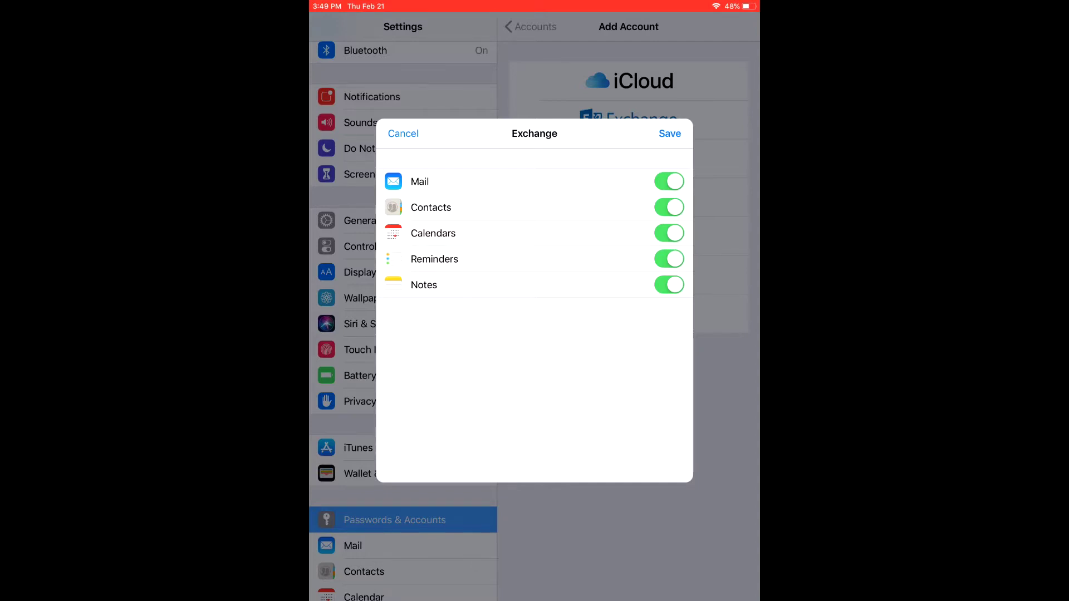
Step: Save the Exchange account with Mail, Contacts, Calendars, Reminders and Notes enabled
click(671, 133)
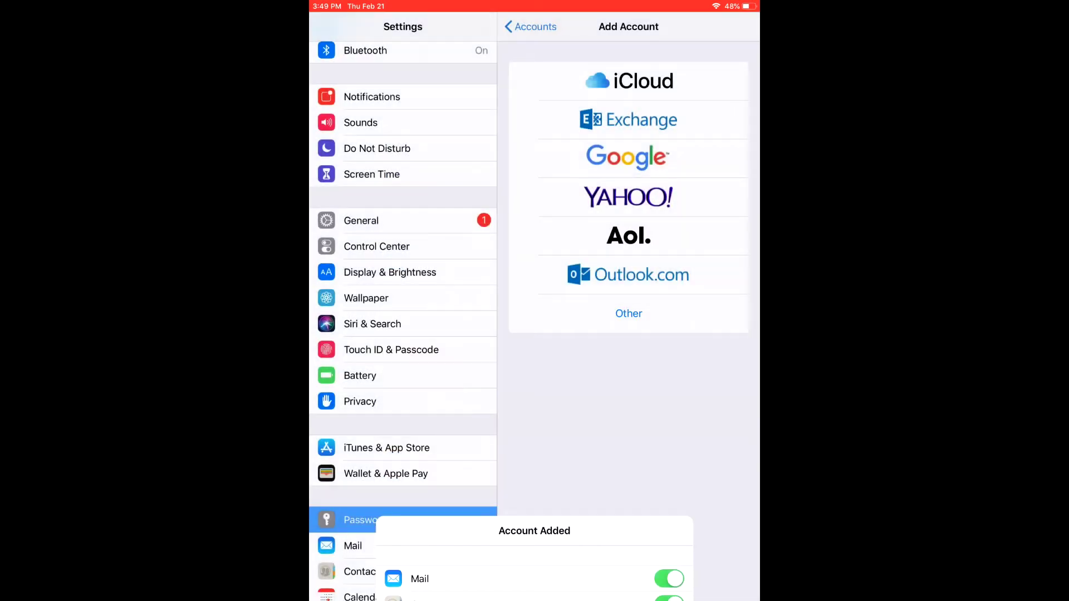
scroll(403, 321, down, 1)
Step: Leave Settings for the Home Screen and check Mail's 42 unread messages
key(super)
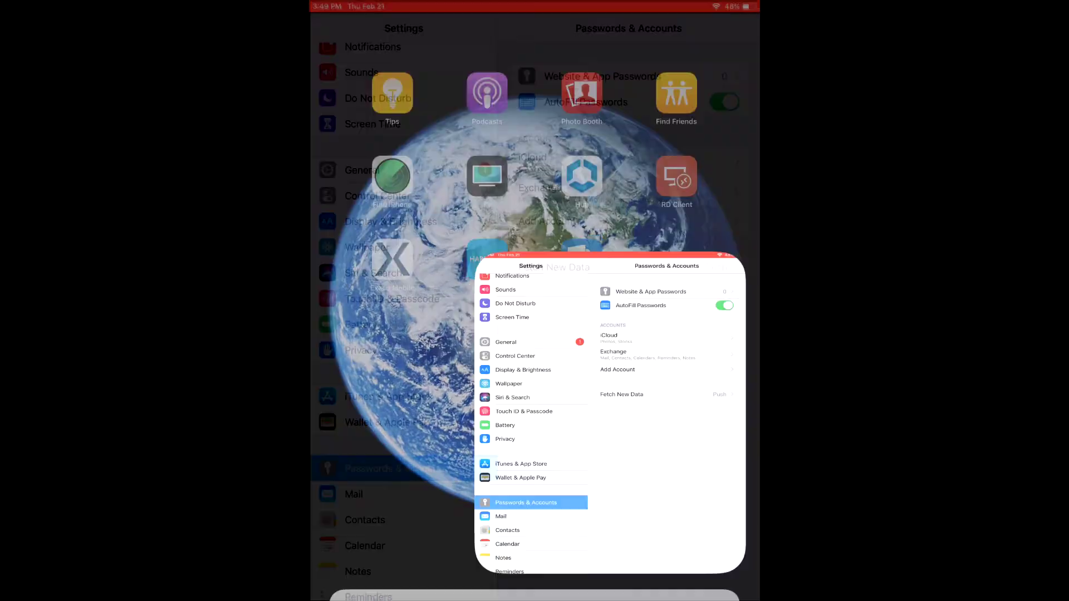
click(527, 555)
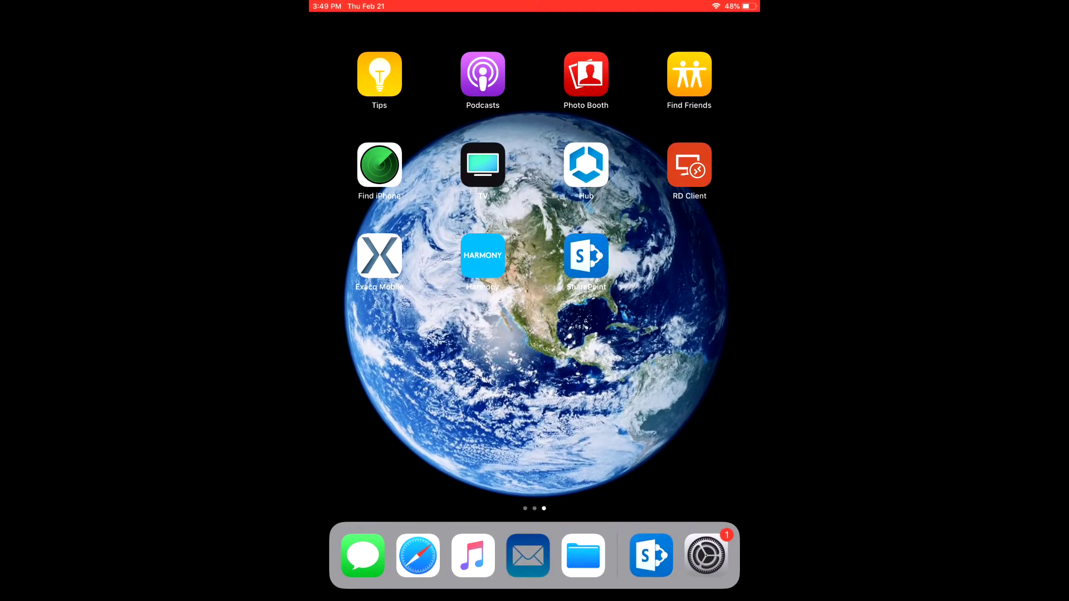